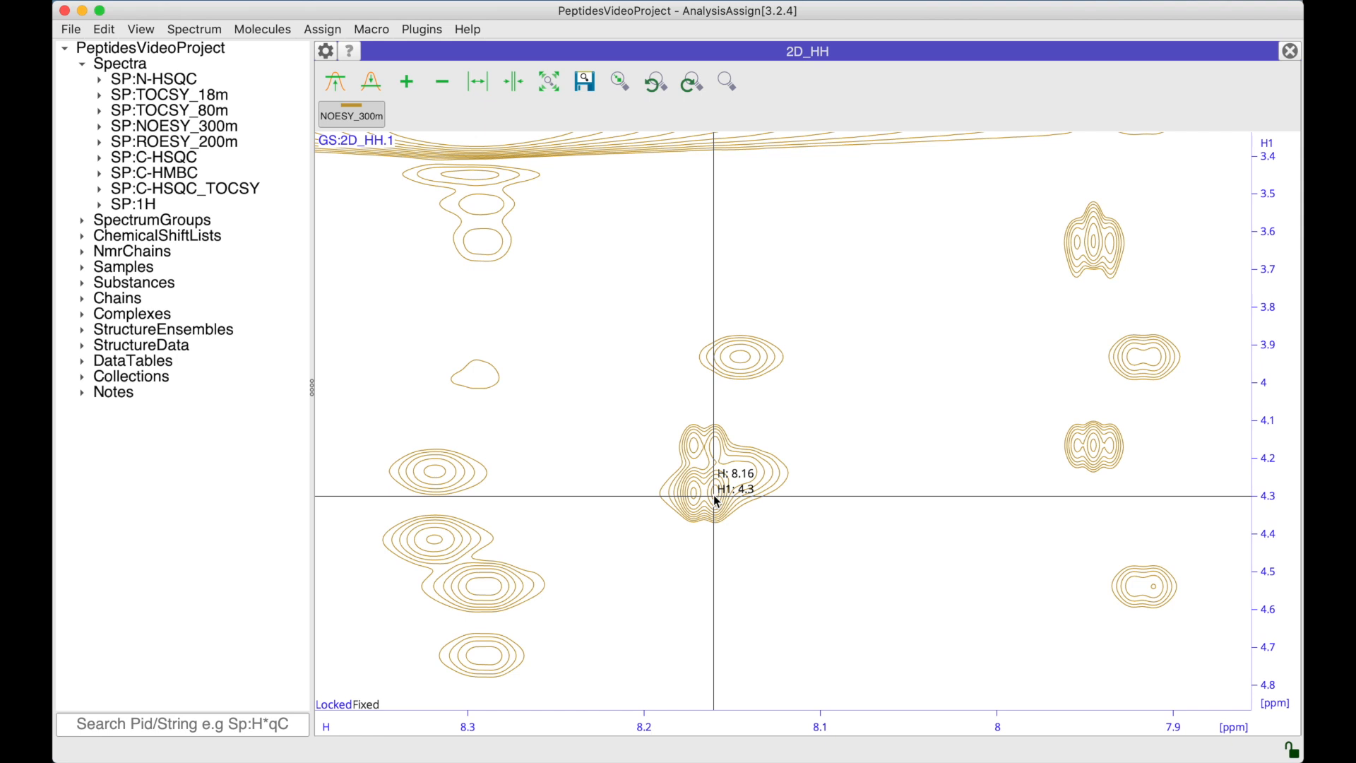
Pick the peak near 8.15/3.93 ppm and assign it to A.4.GLU.H in the H dimension and A.4.GLU.HA in H1
drag(695, 329, 791, 395)
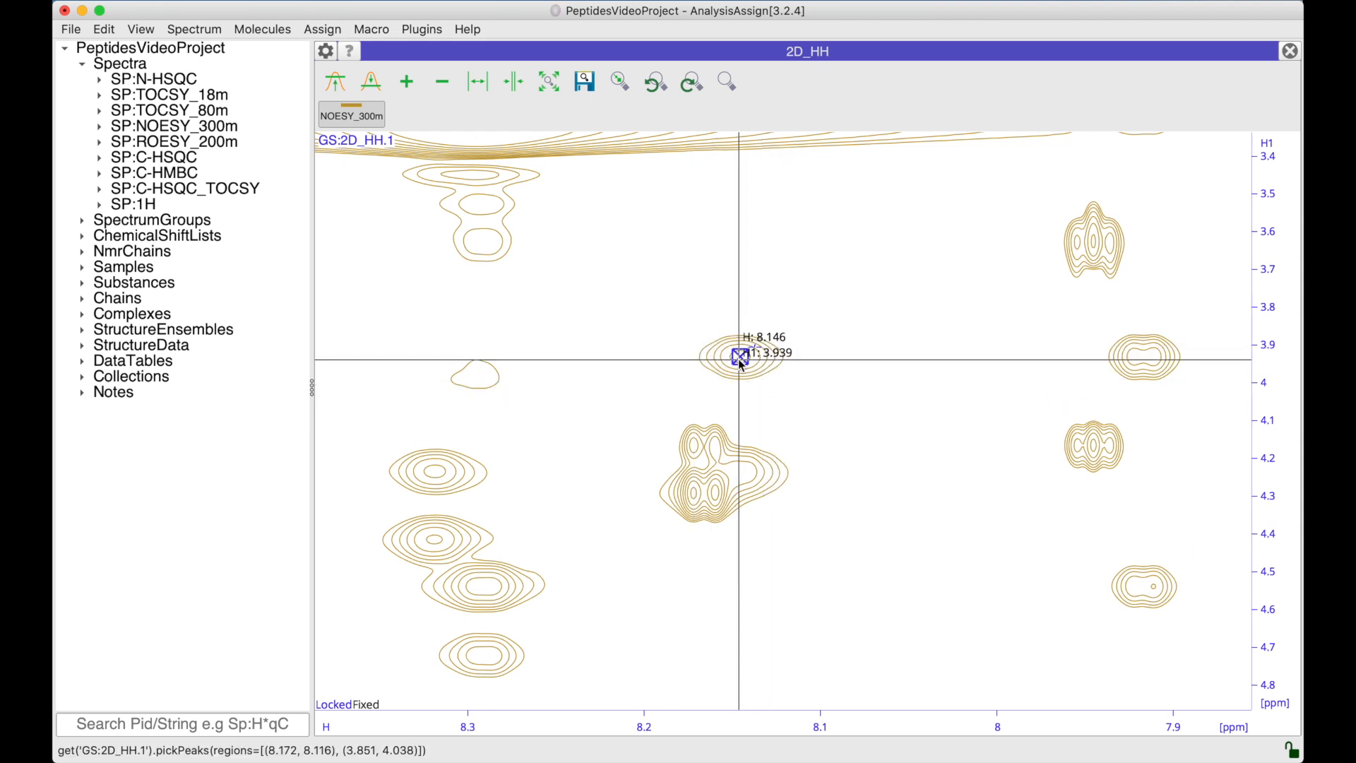
key(a)
key(p)
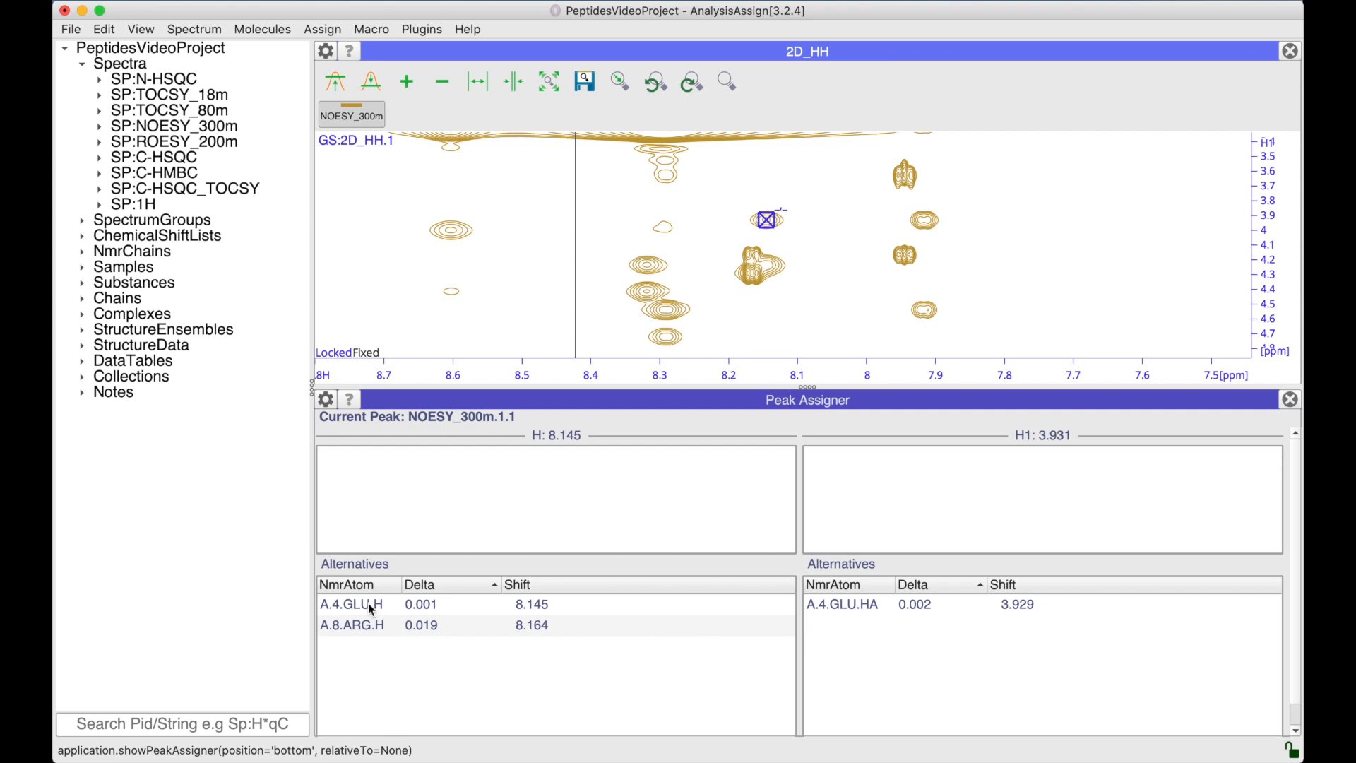
double_click(405, 605)
double_click(833, 607)
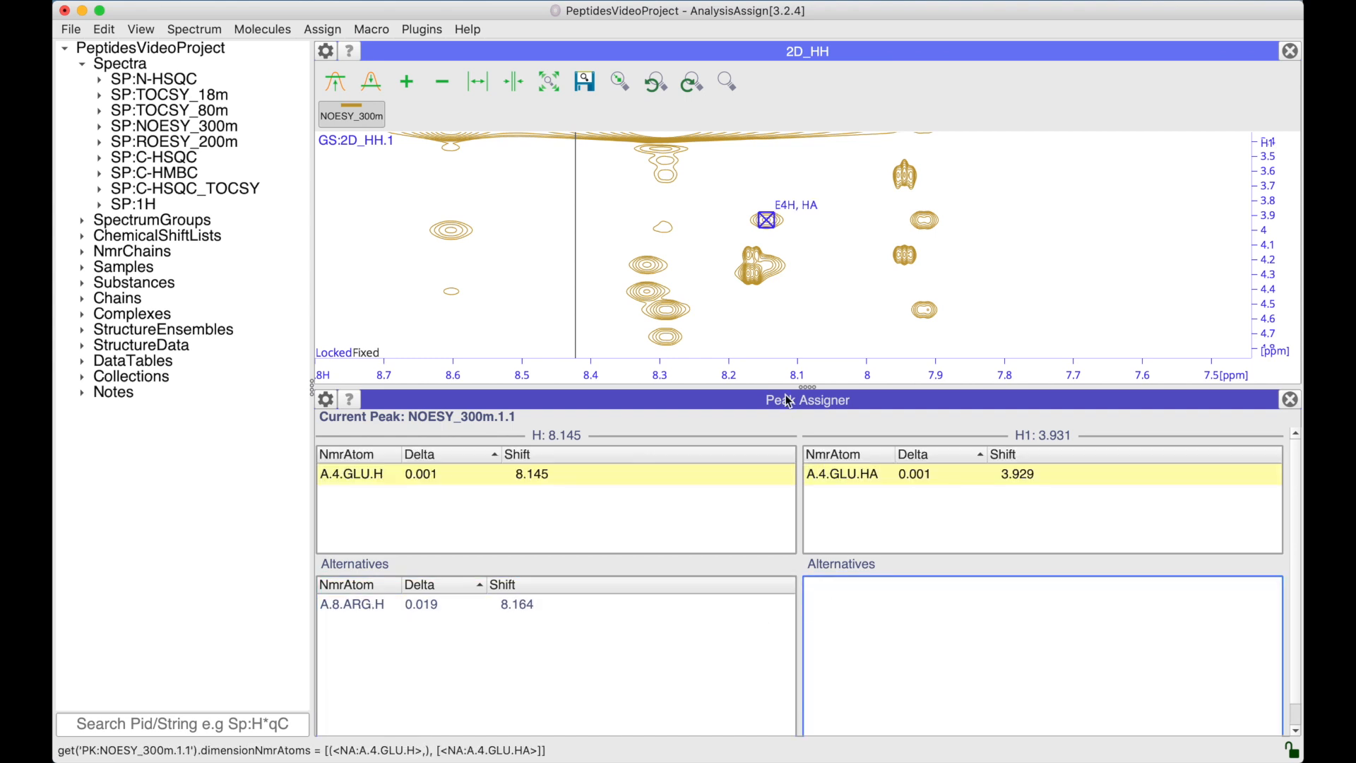
Pick both components of the doublet near 8.17/4.29 ppm and group them into a new multiplet
scroll(759, 284, up, 3)
scroll(760, 286, down, 3)
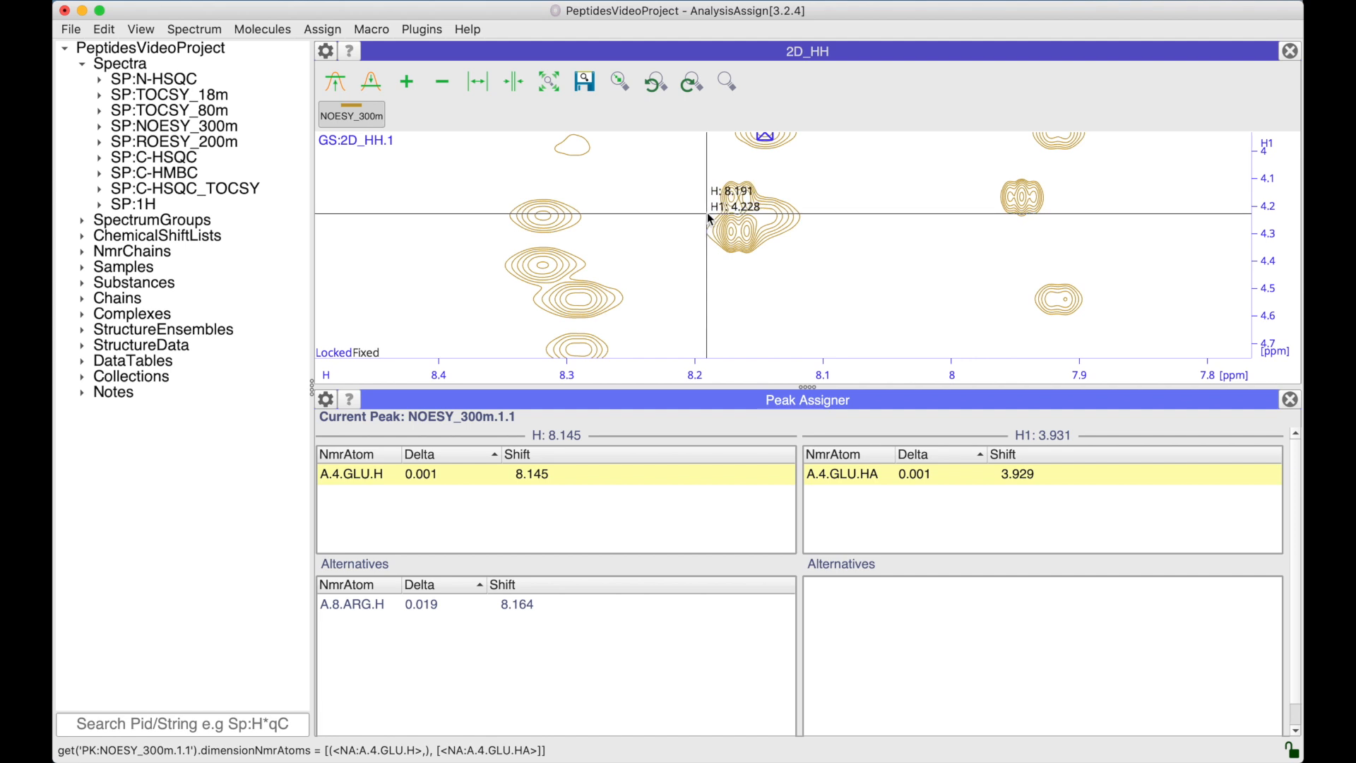
scroll(710, 219, up, 3)
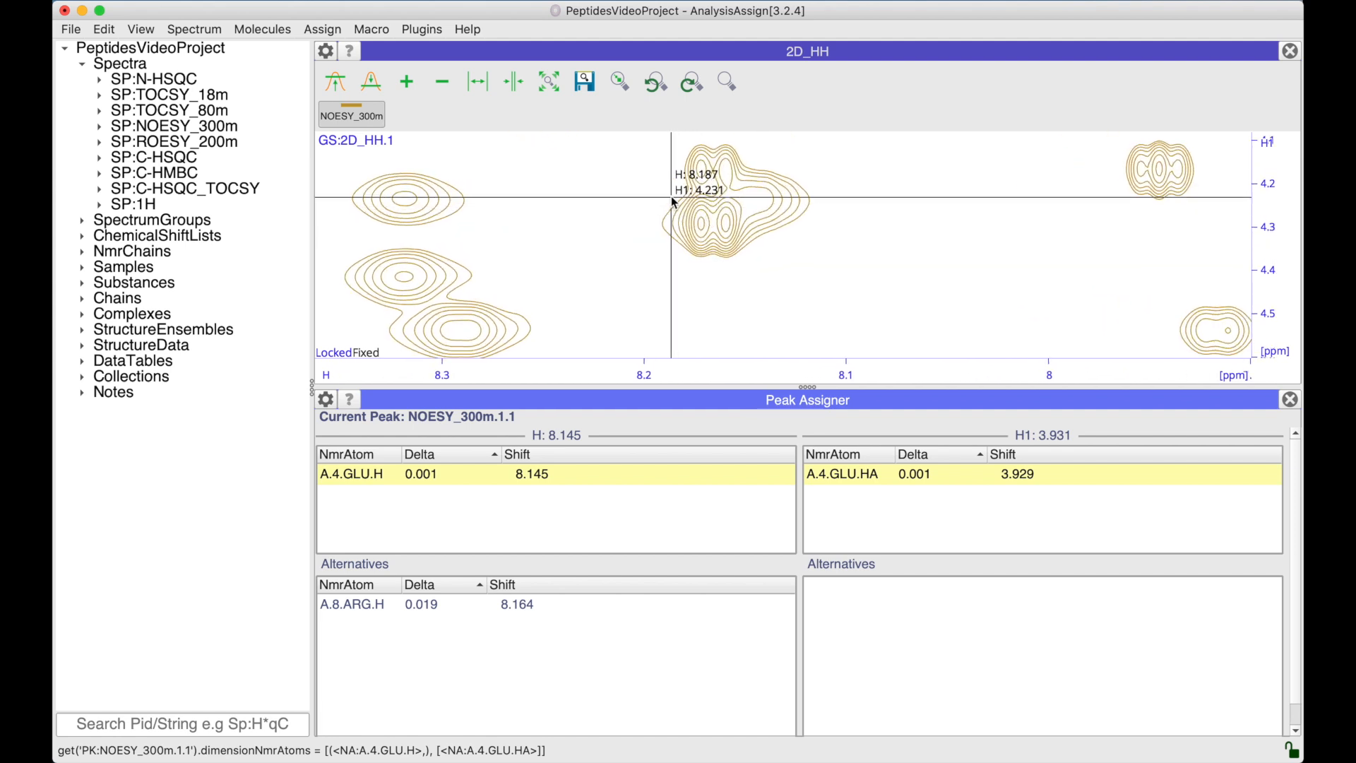
drag(672, 202, 771, 262)
scroll(771, 262, up, 2)
scroll(772, 262, up, 3)
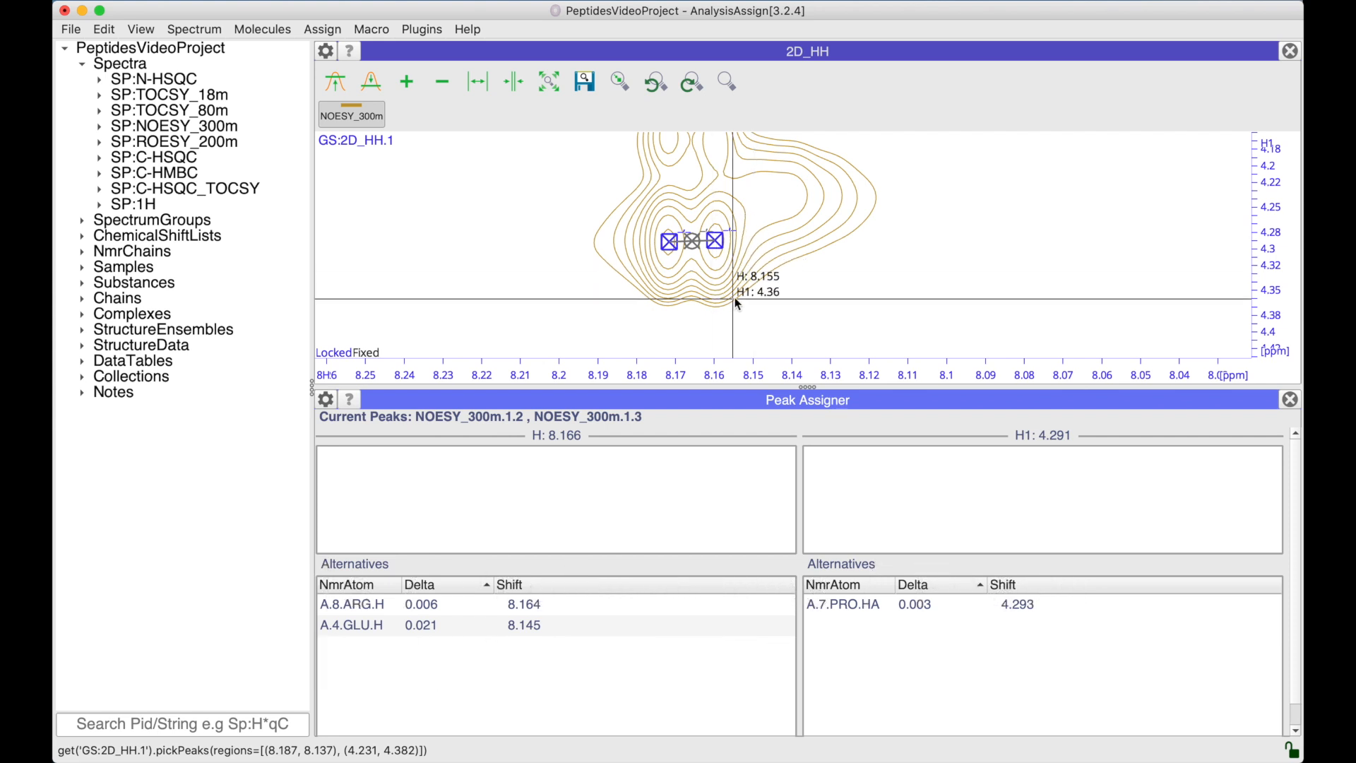
right_click(715, 242)
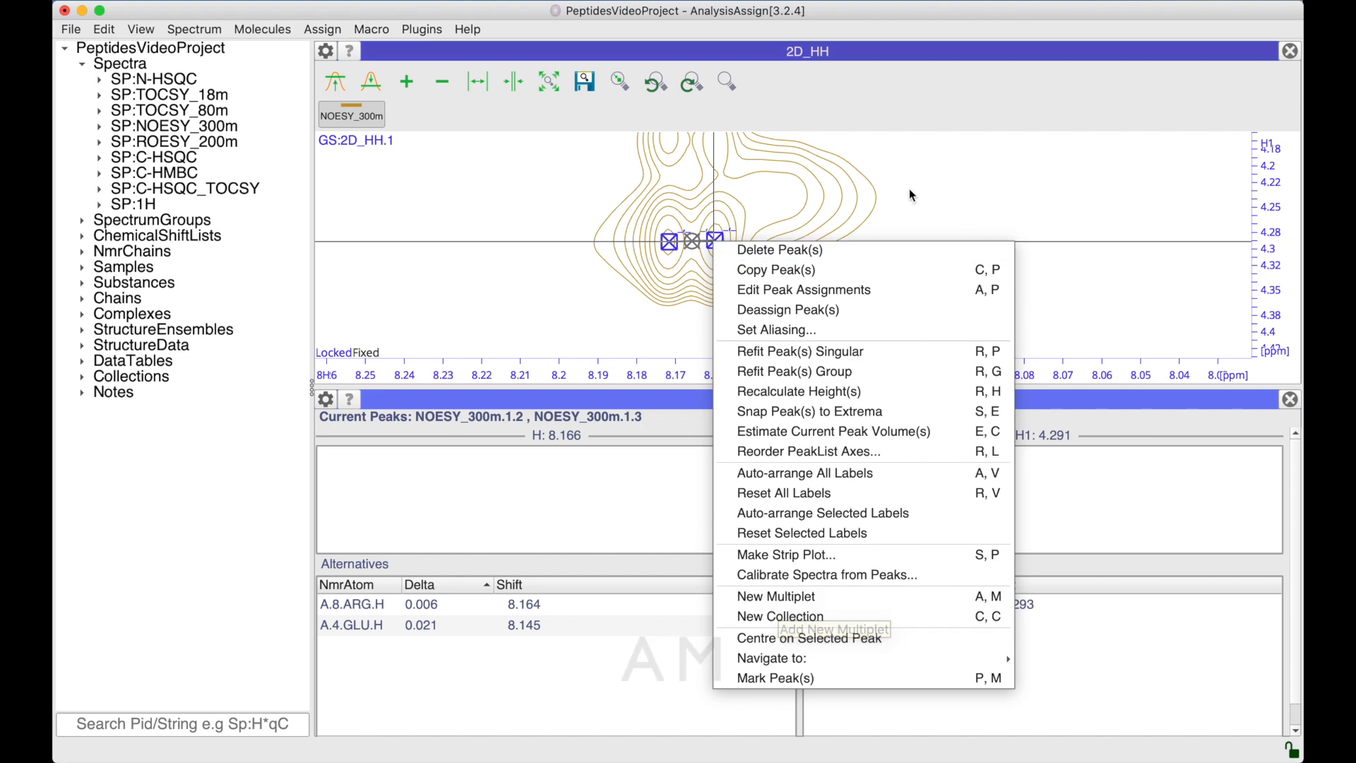
click(994, 602)
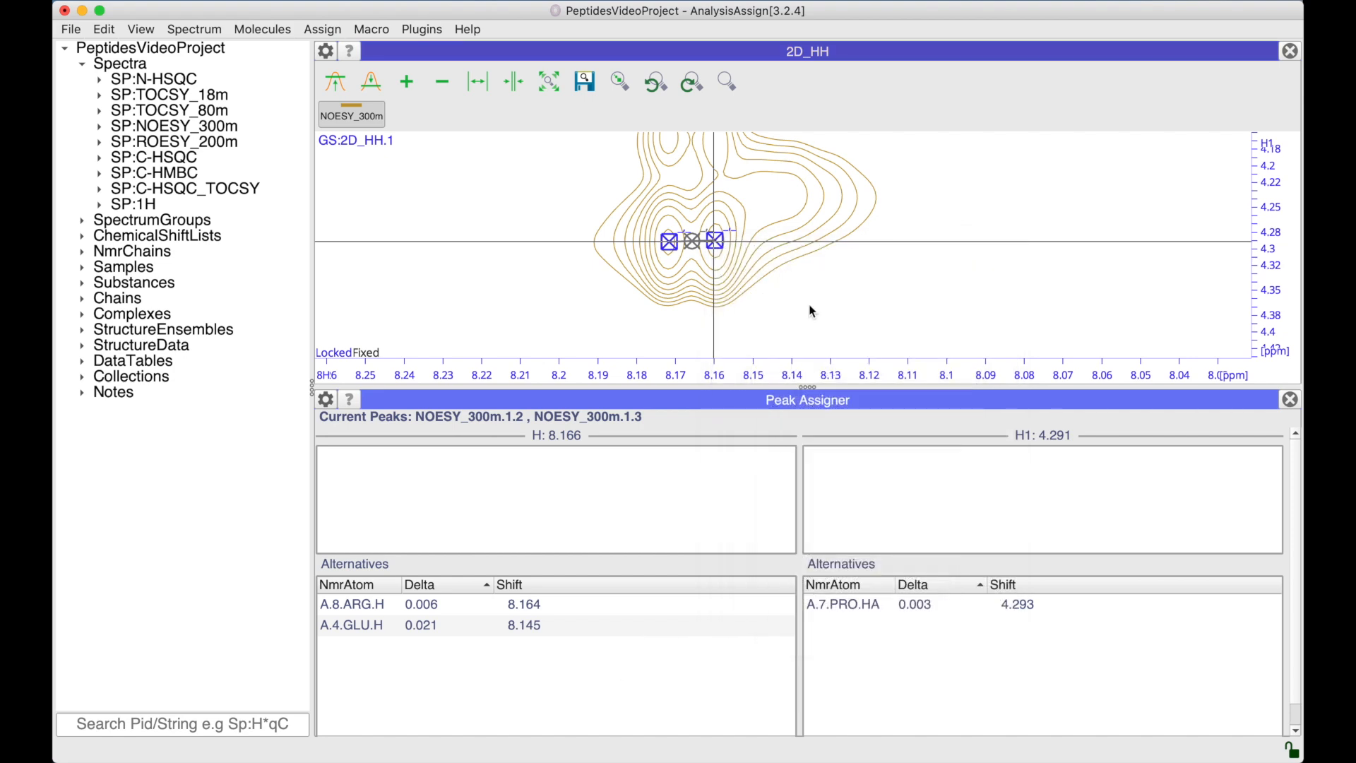
Assign the multiplet through its 8.172 ppm peak to A.8.ARG.H and A.7.PRO.HA, and close the Peak Assigner
click(666, 241)
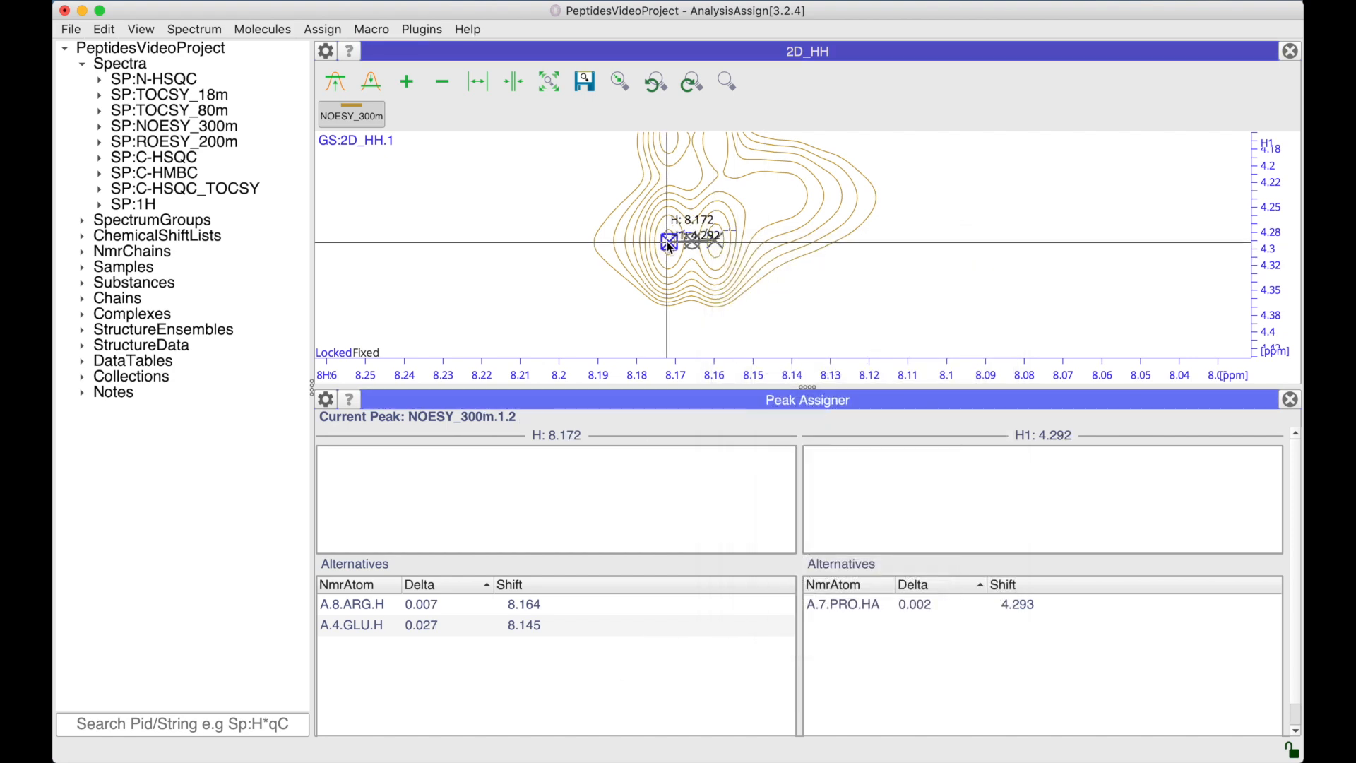
double_click(366, 607)
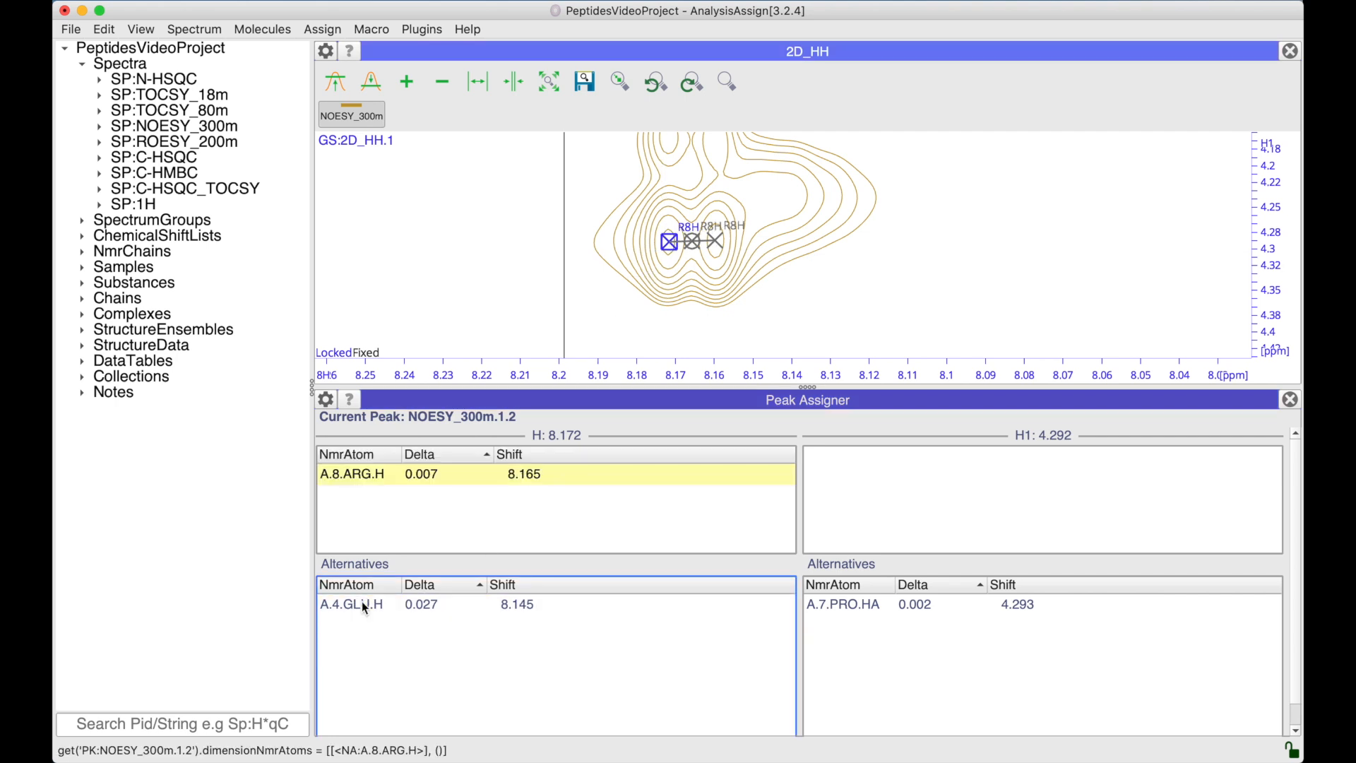
double_click(838, 603)
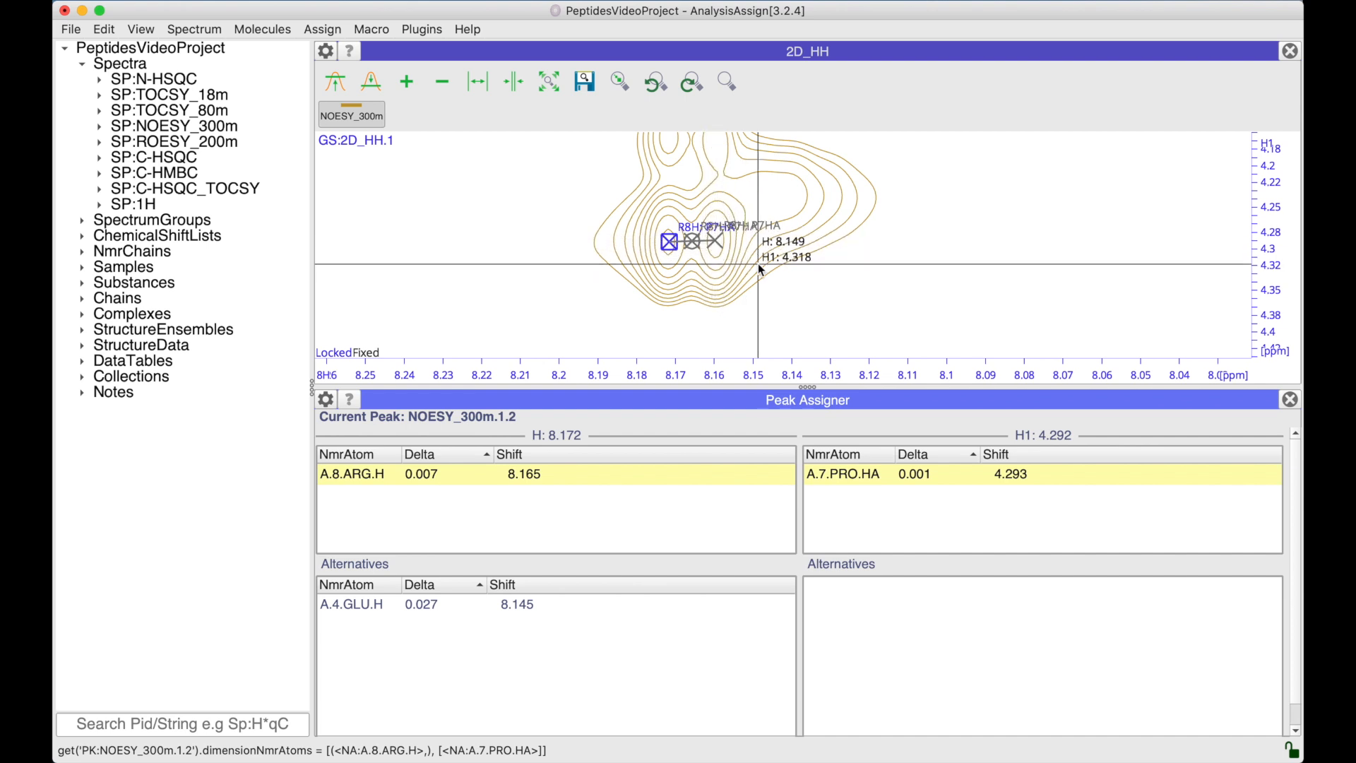
click(1287, 404)
Select all picked peaks and estimate their volumes, leaving the refit of peaks without line widths enabled
scroll(908, 490, down, 3)
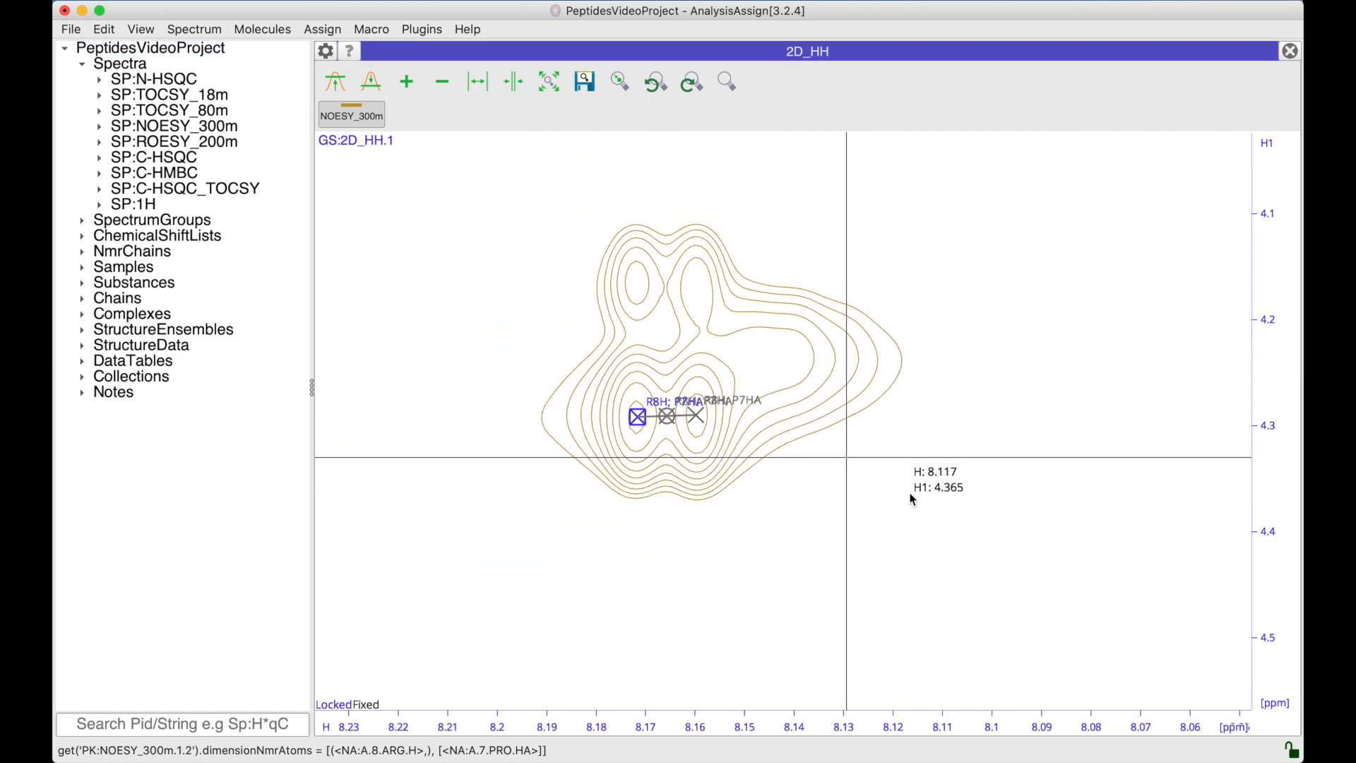
scroll(916, 452, down, 3)
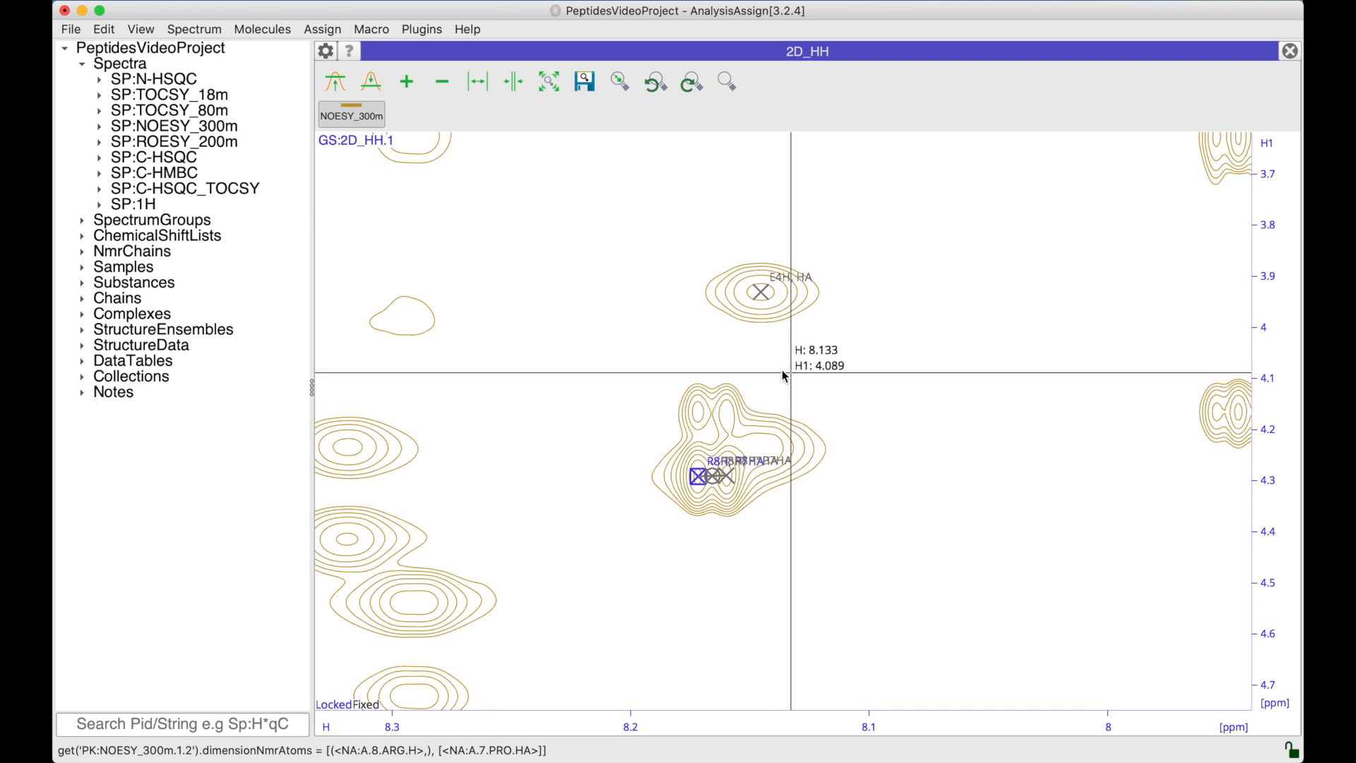
click(787, 390)
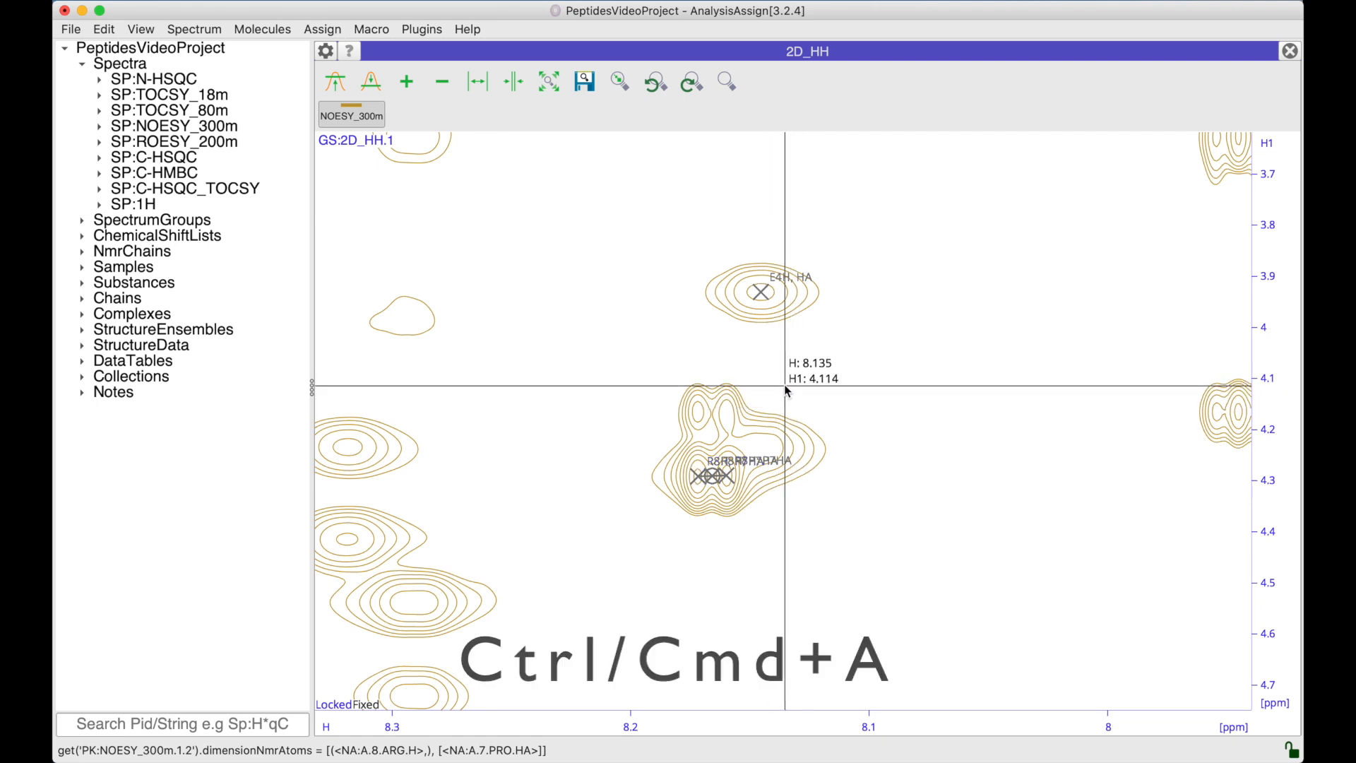
key(ctrl+a)
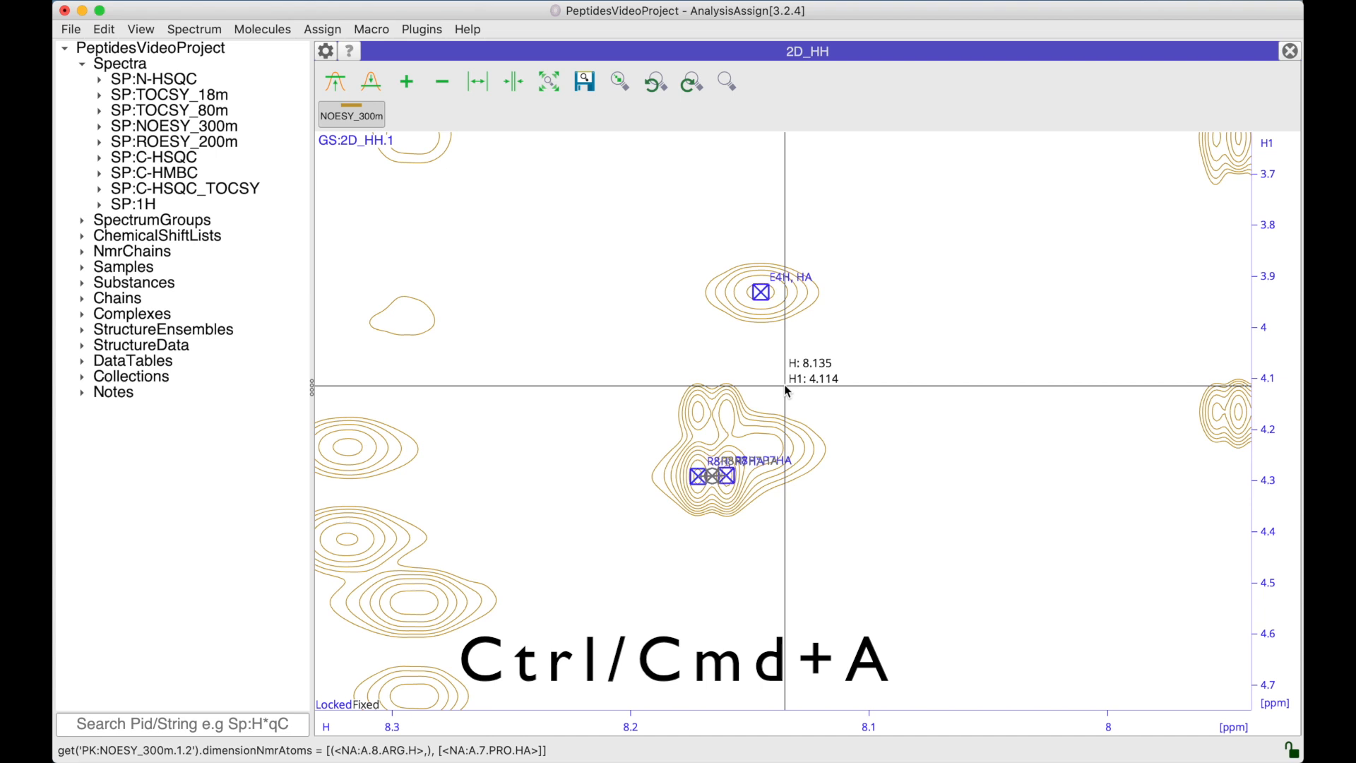
right_click(762, 294)
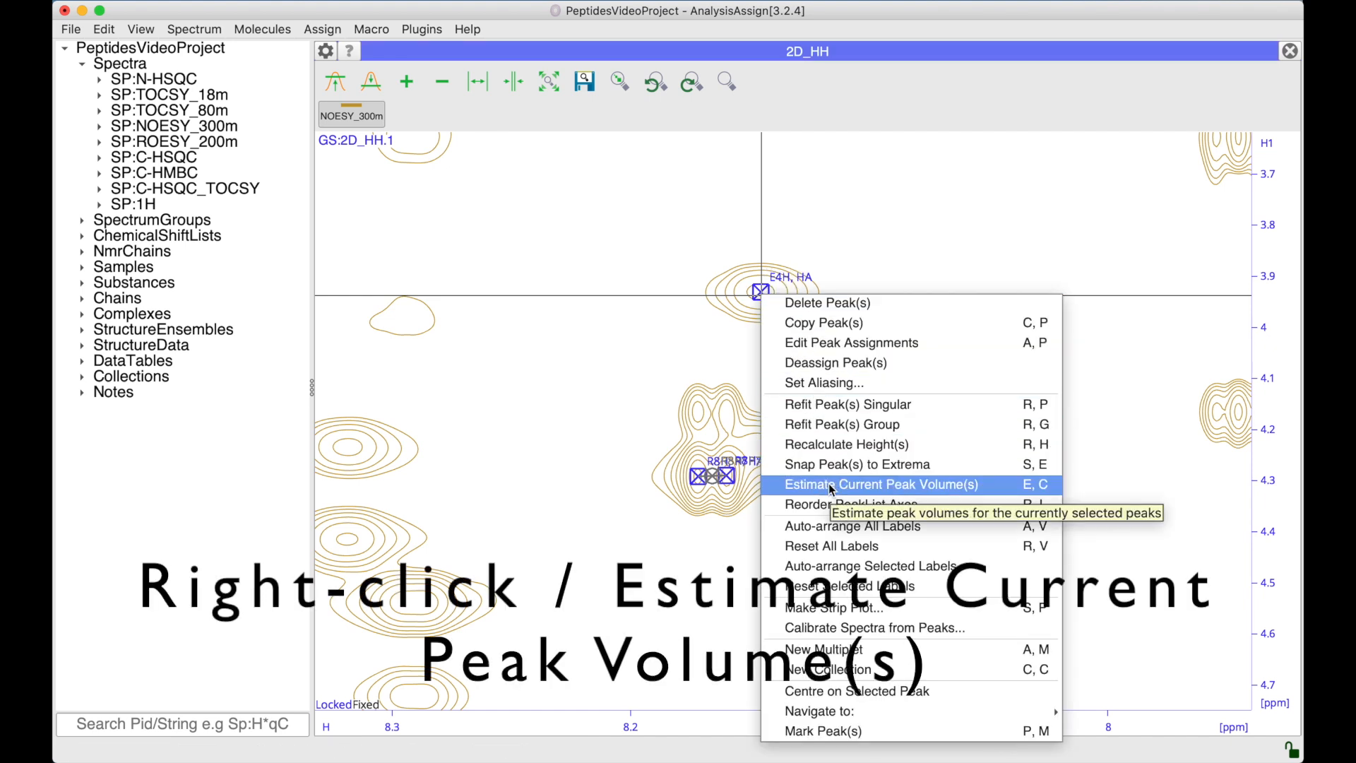
click(1015, 486)
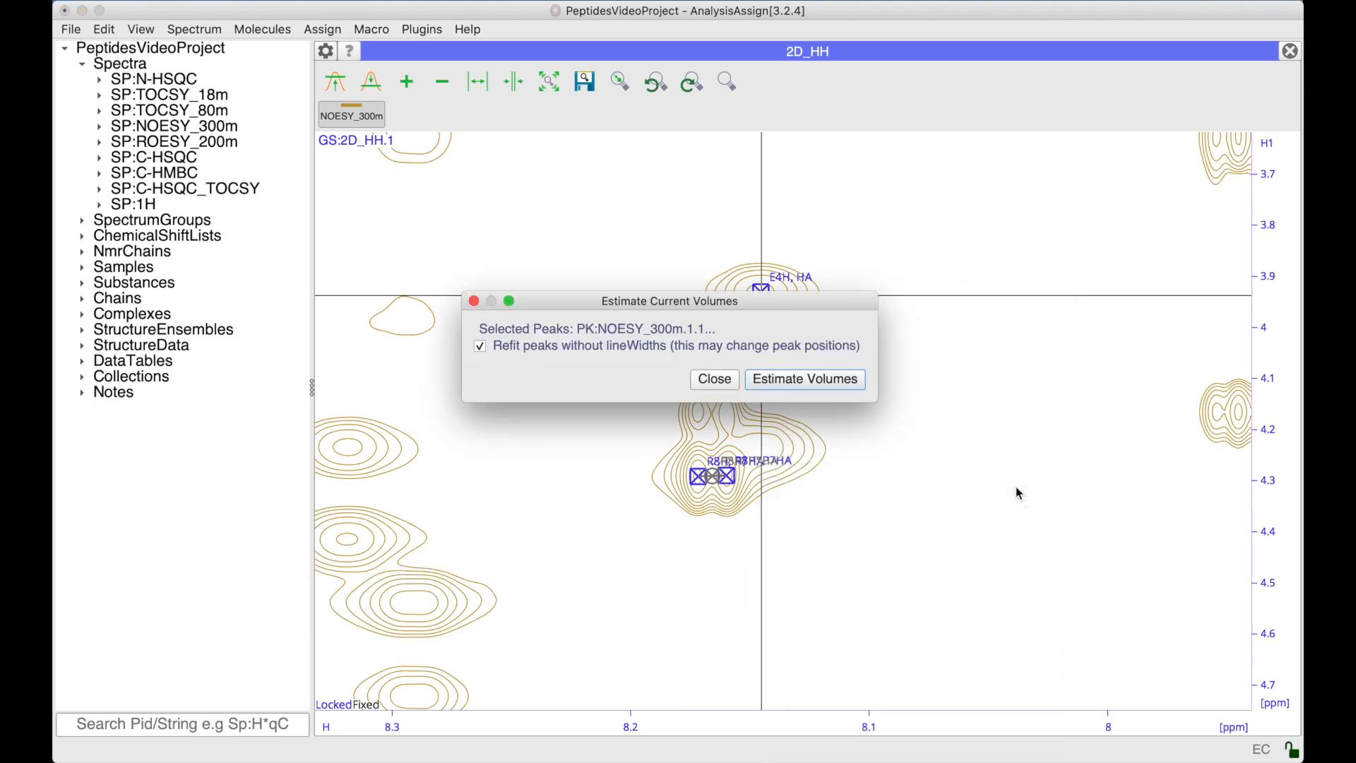
click(781, 379)
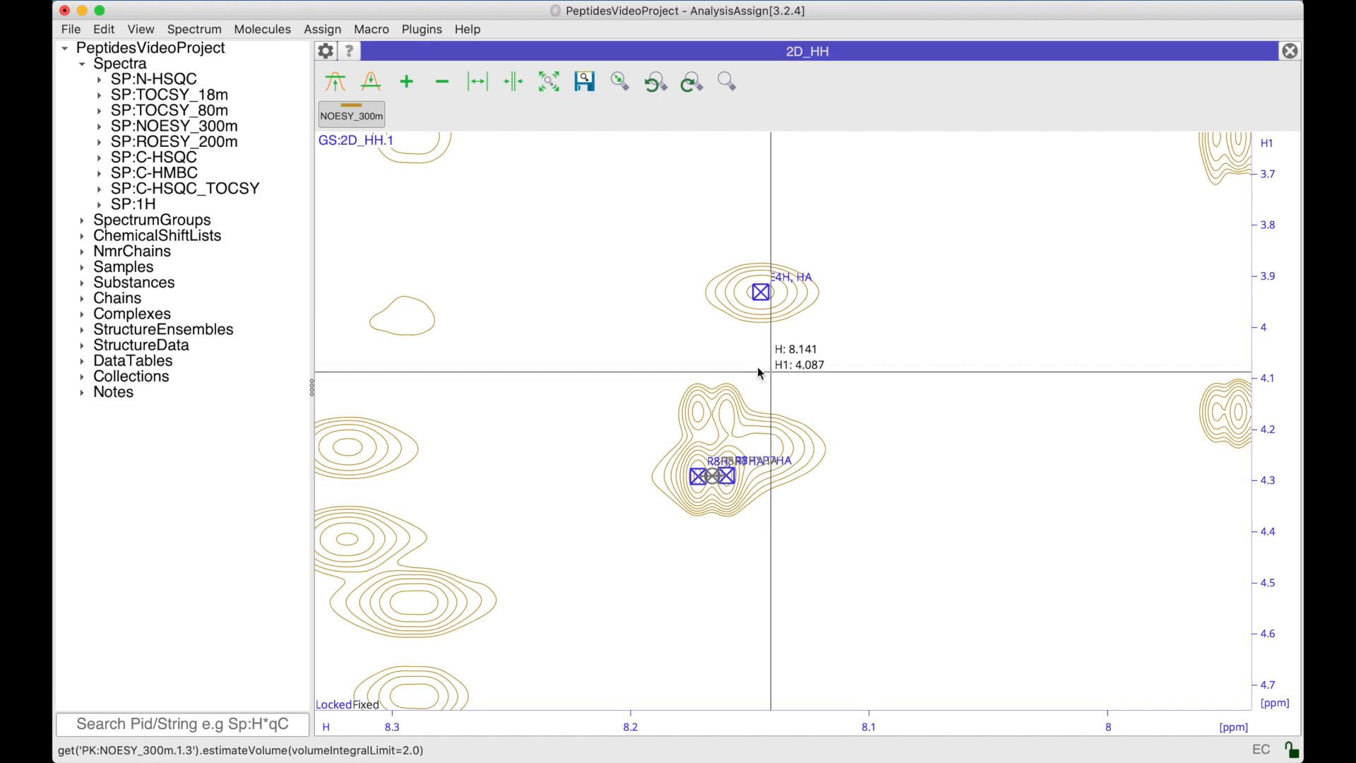
click(660, 368)
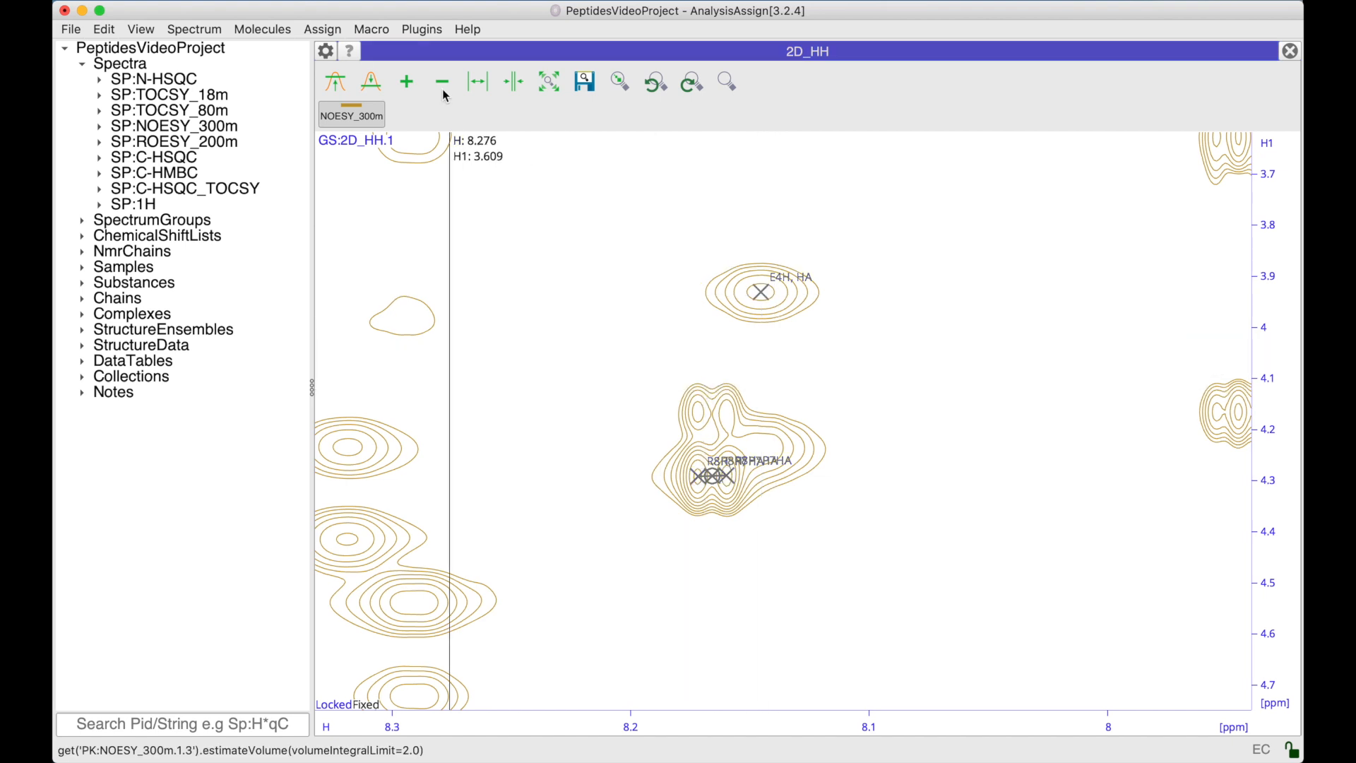
Run the createNoesyPeakListFromMultiplets macro with PL:NOESY_300m.1 as the source to create a new peak list
click(370, 30)
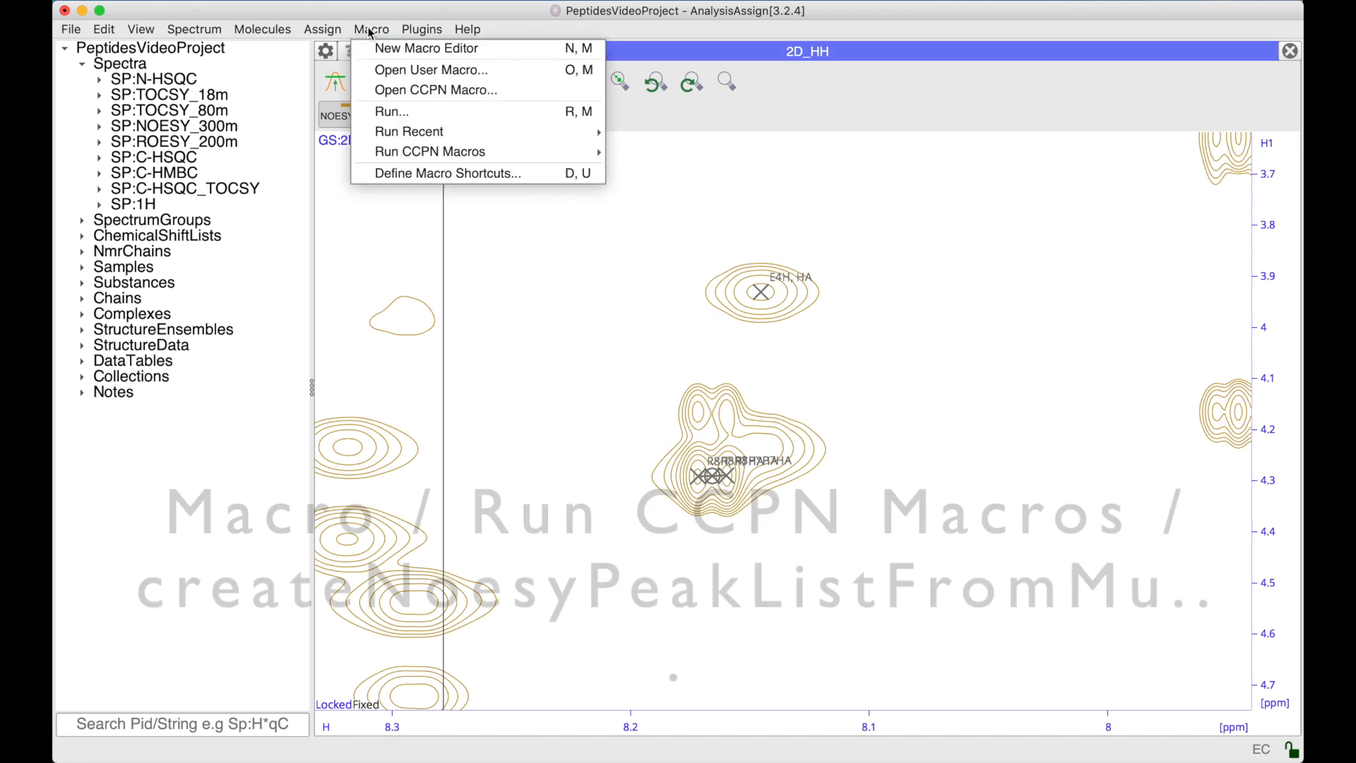
mouse_move(436, 151)
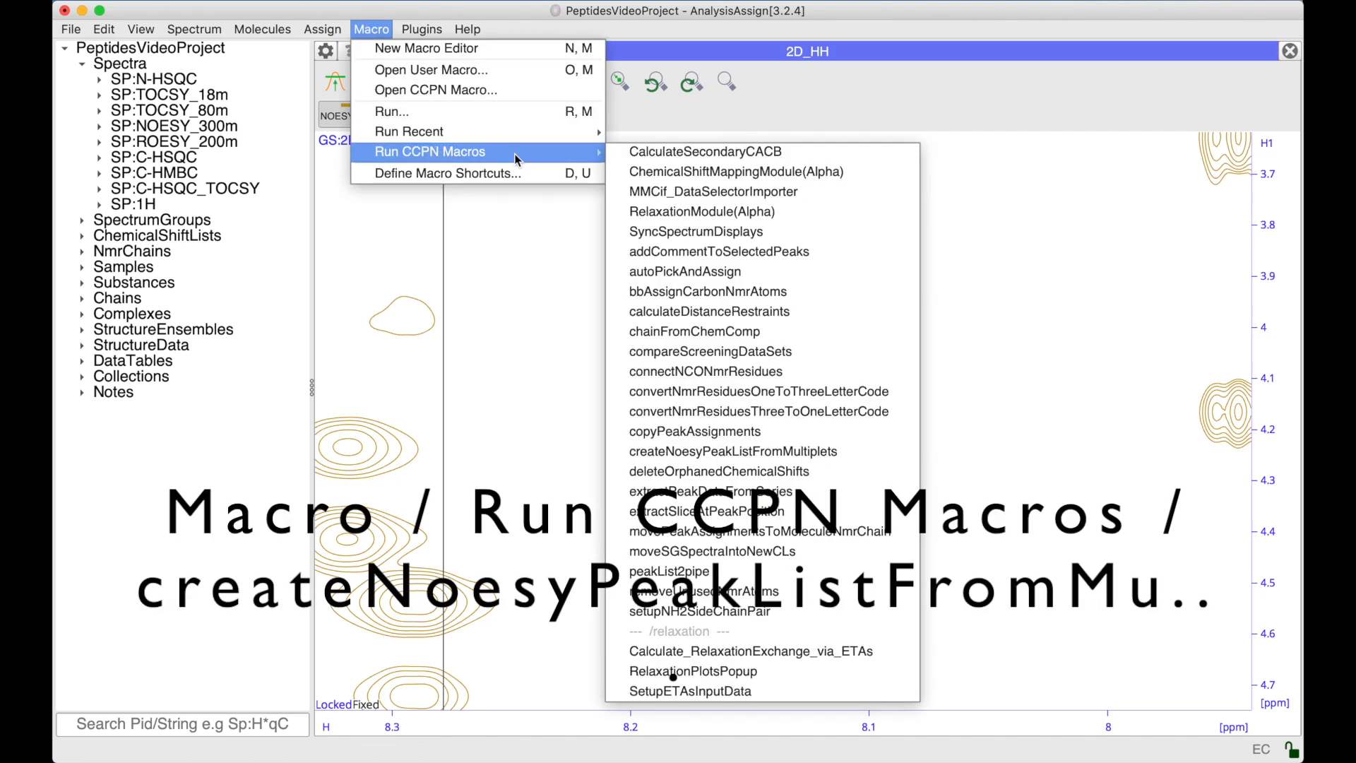
click(654, 454)
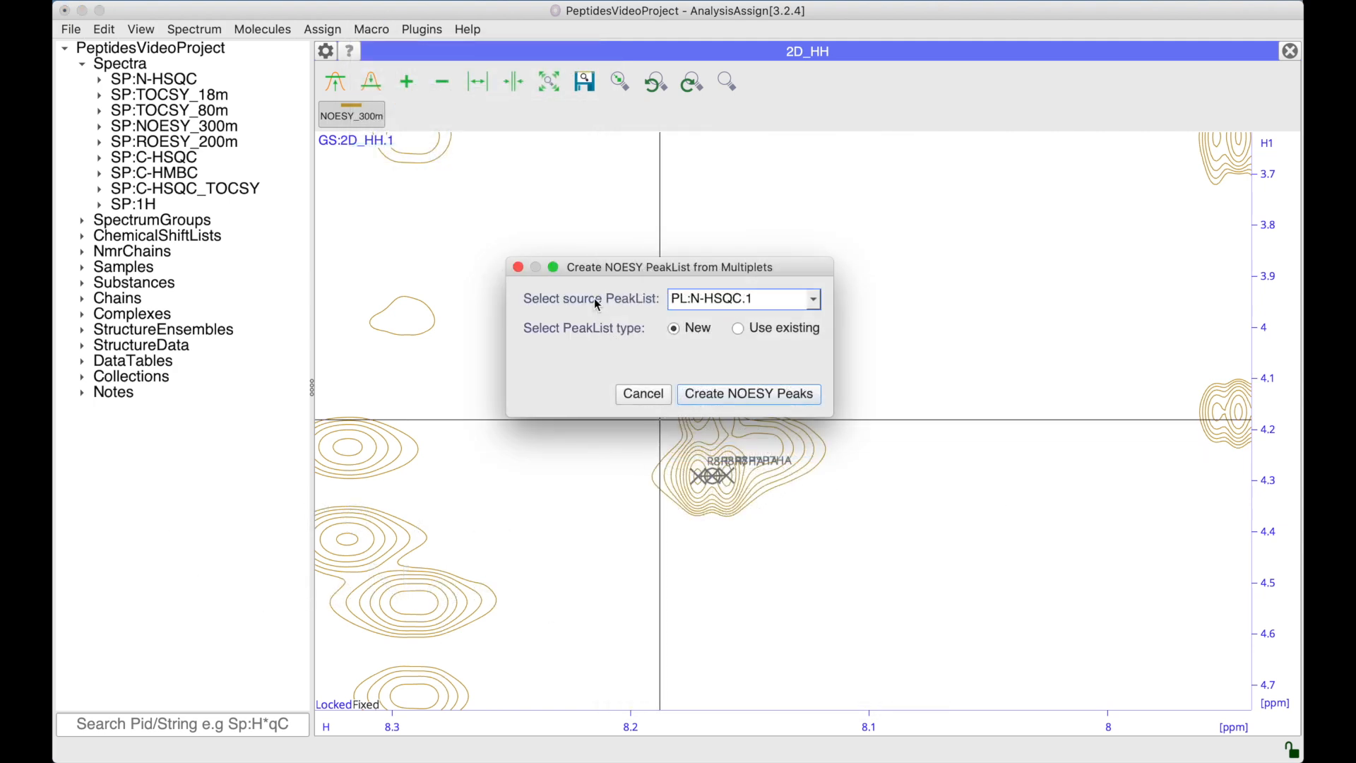
click(814, 301)
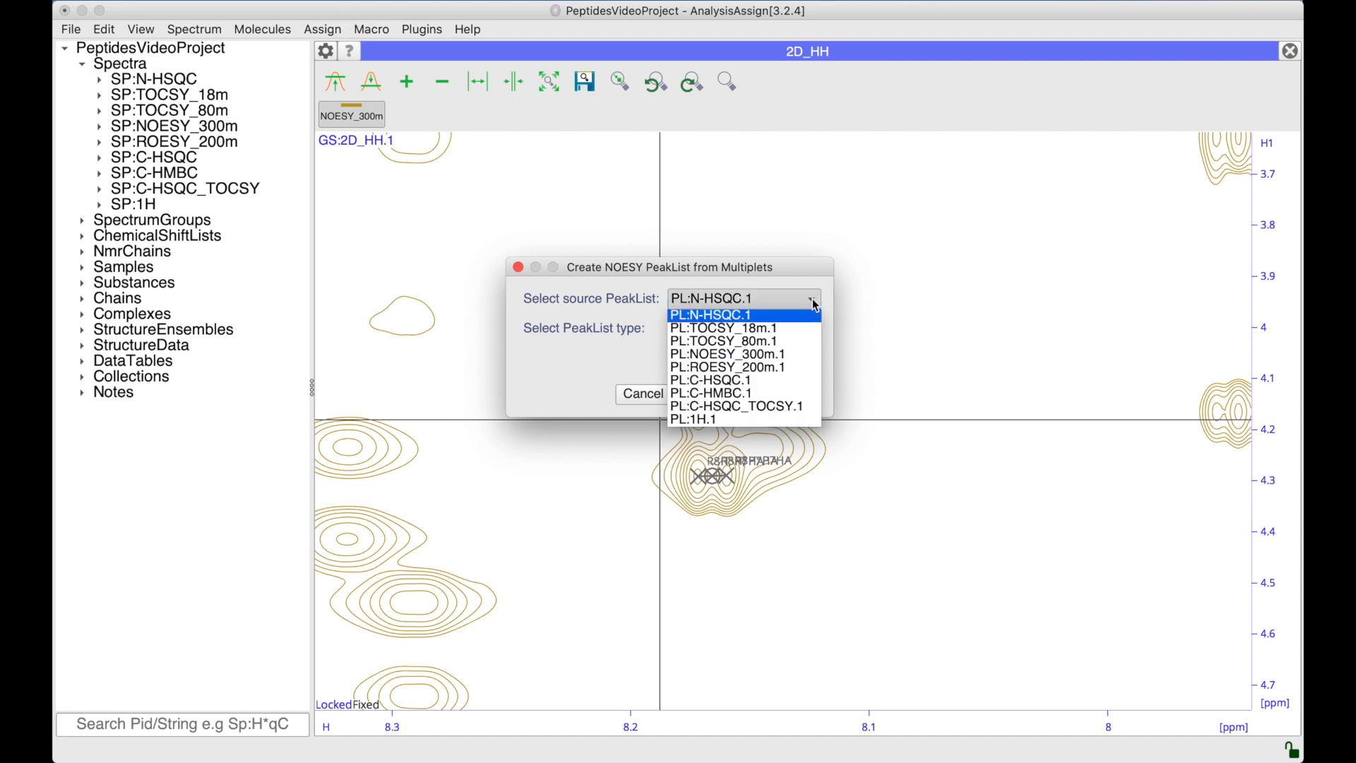
click(743, 356)
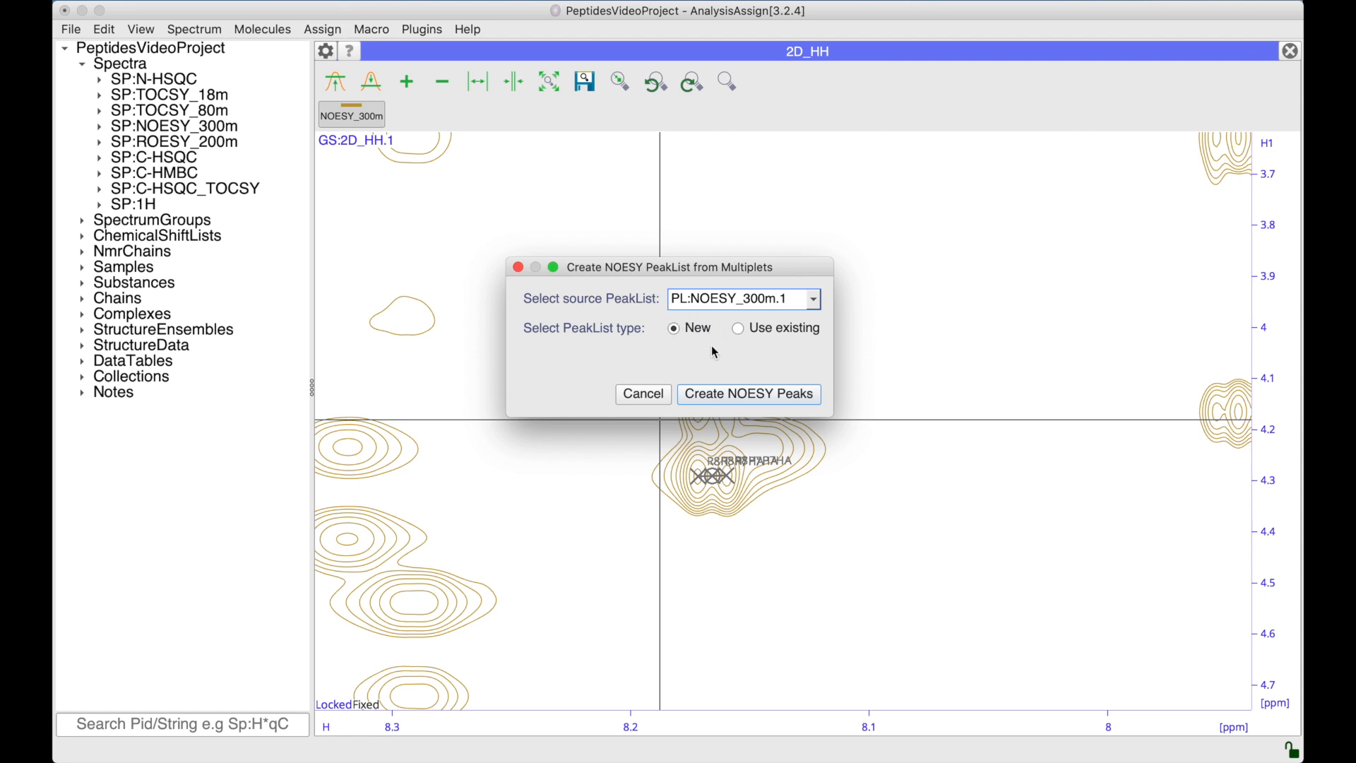
click(719, 393)
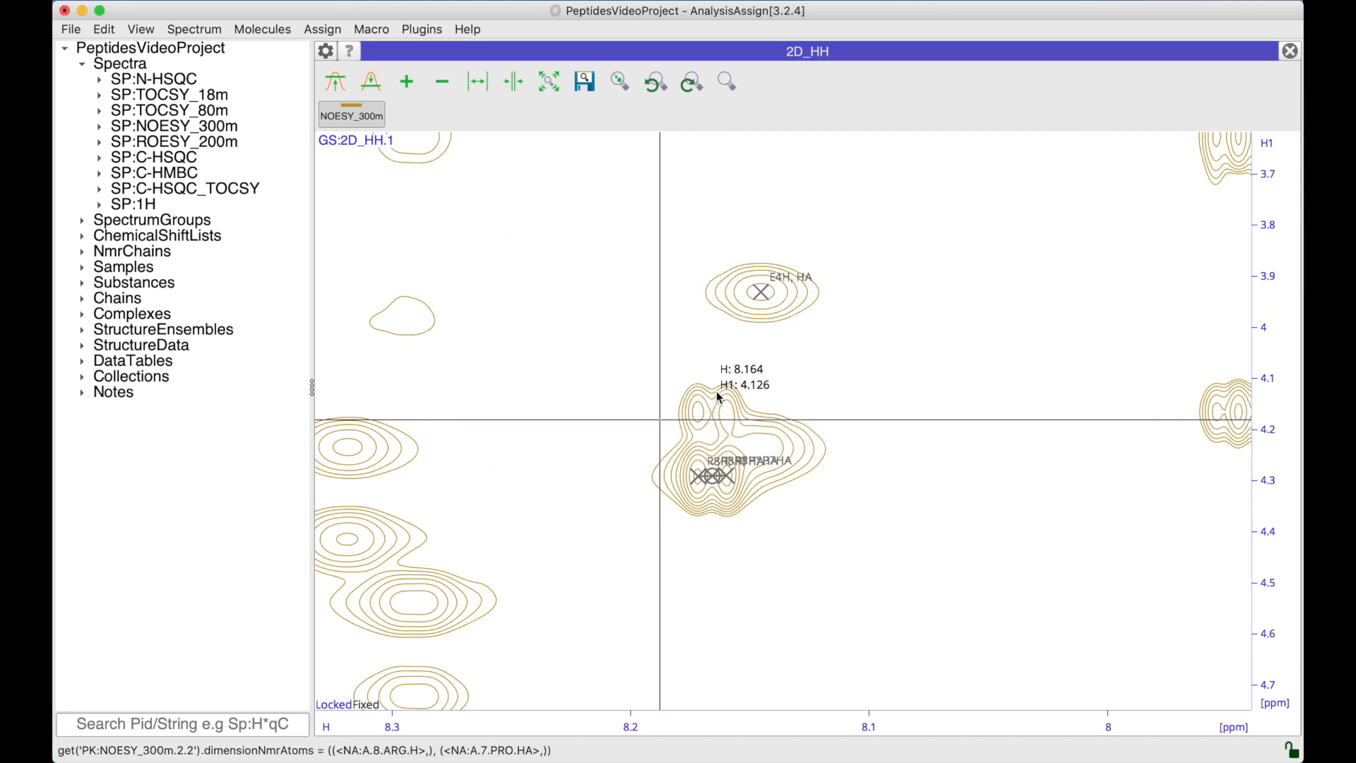
Open the peak tables of NOESY_300m.1 and NOESY_300m.2 to compare assignments, positions and volumes
click(100, 127)
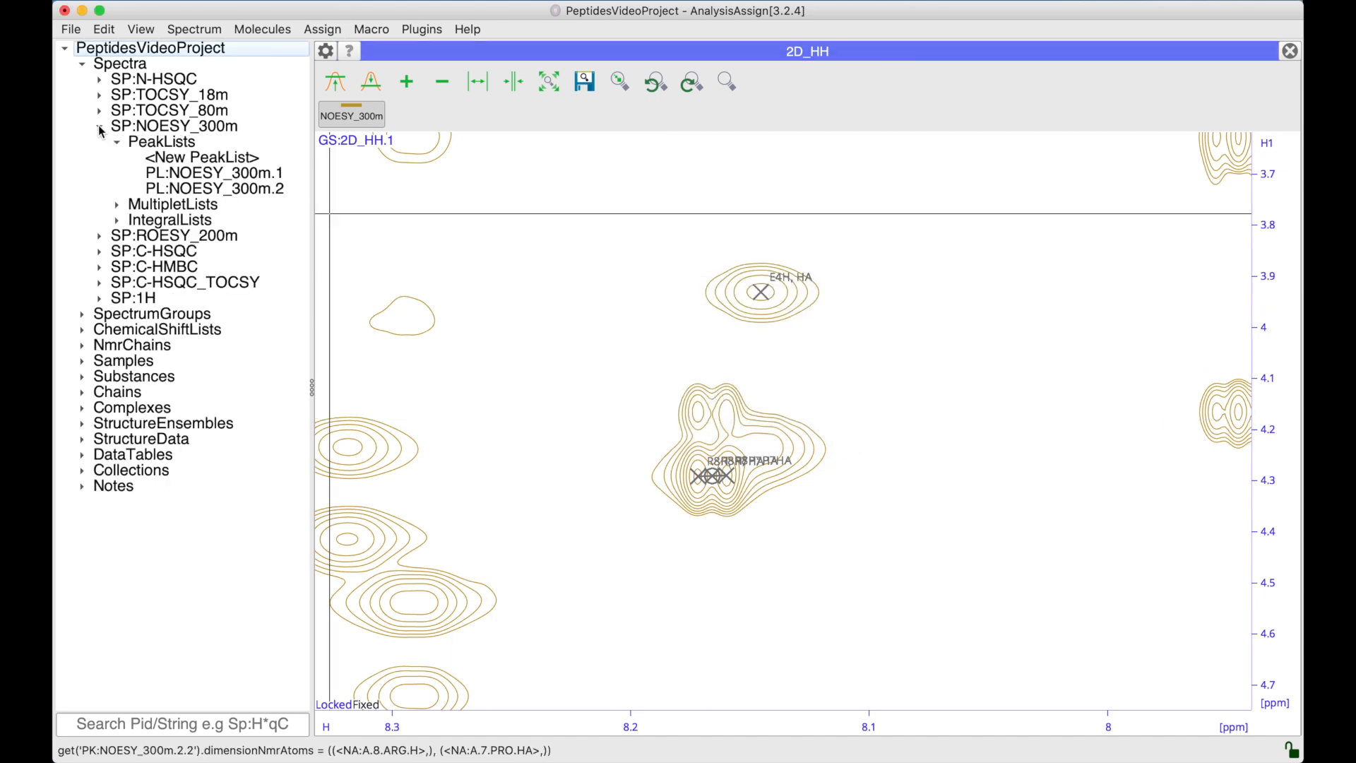
drag(211, 173, 387, 58)
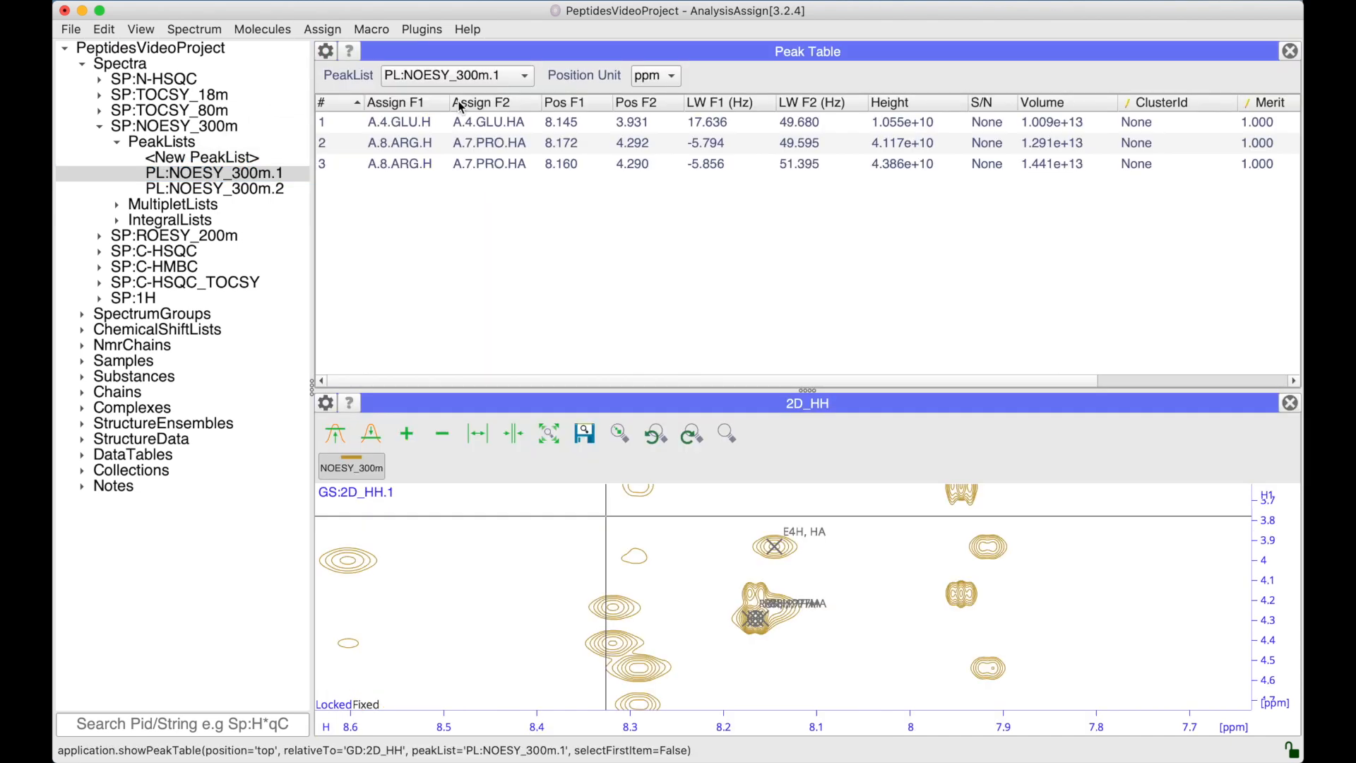
drag(261, 189, 526, 227)
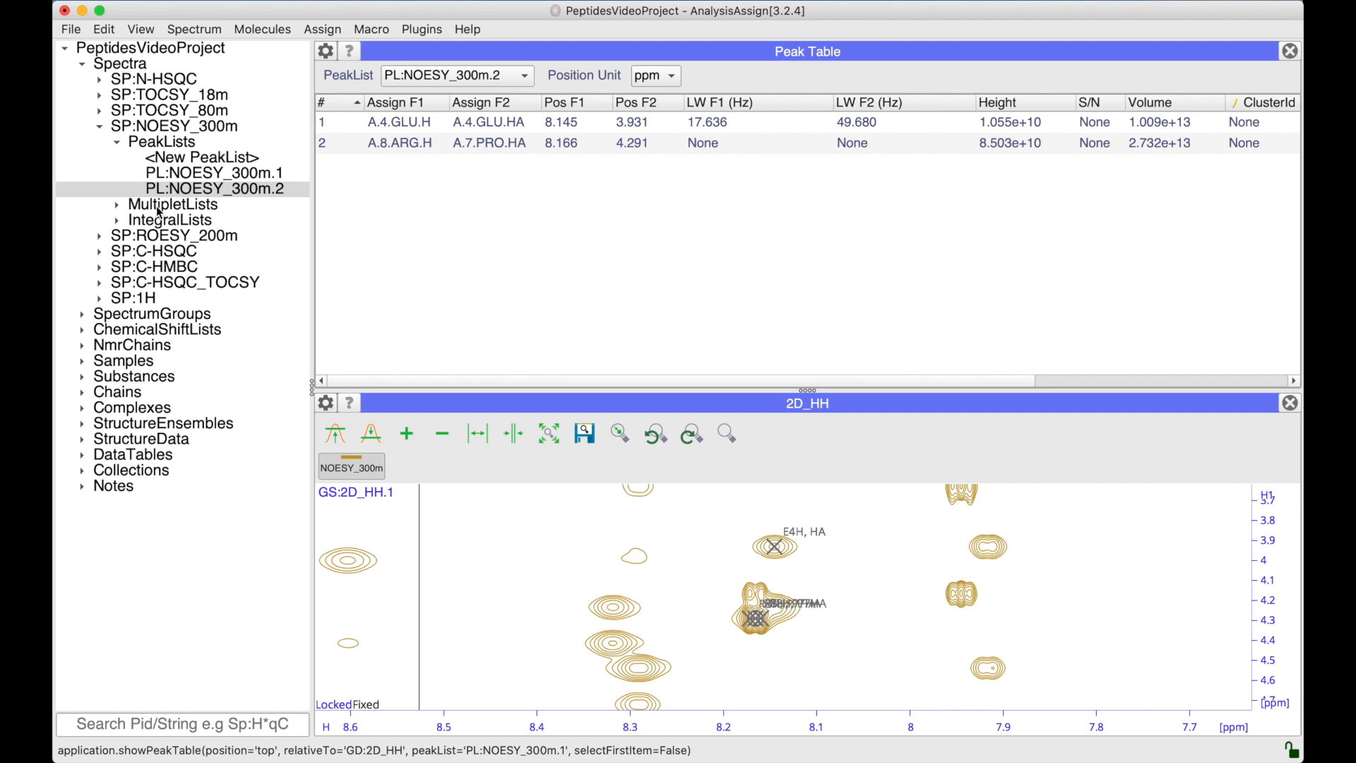
Open the multiplet table for ML:NOESY_300m.1 and select its multiplet to examine the component peaks' heights and volumes
click(118, 205)
drag(168, 243, 393, 396)
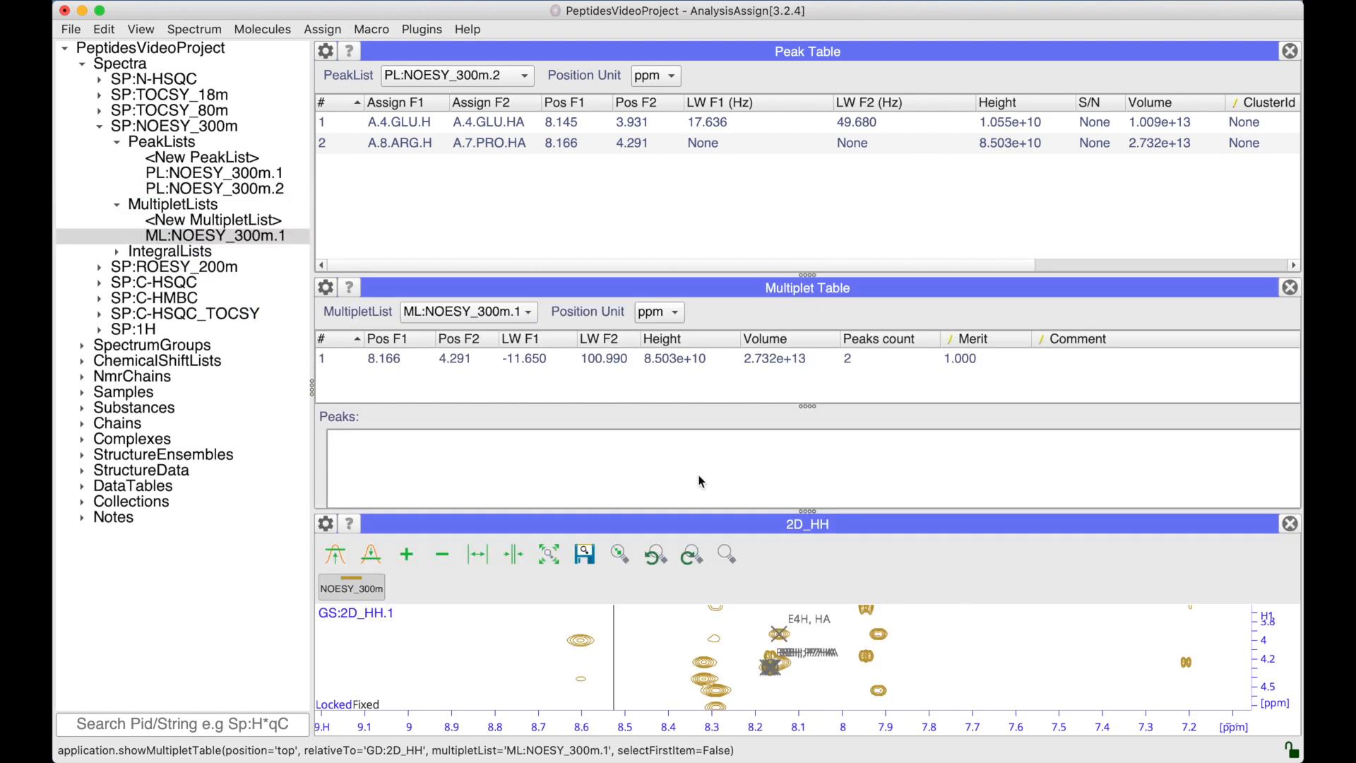
click(680, 361)
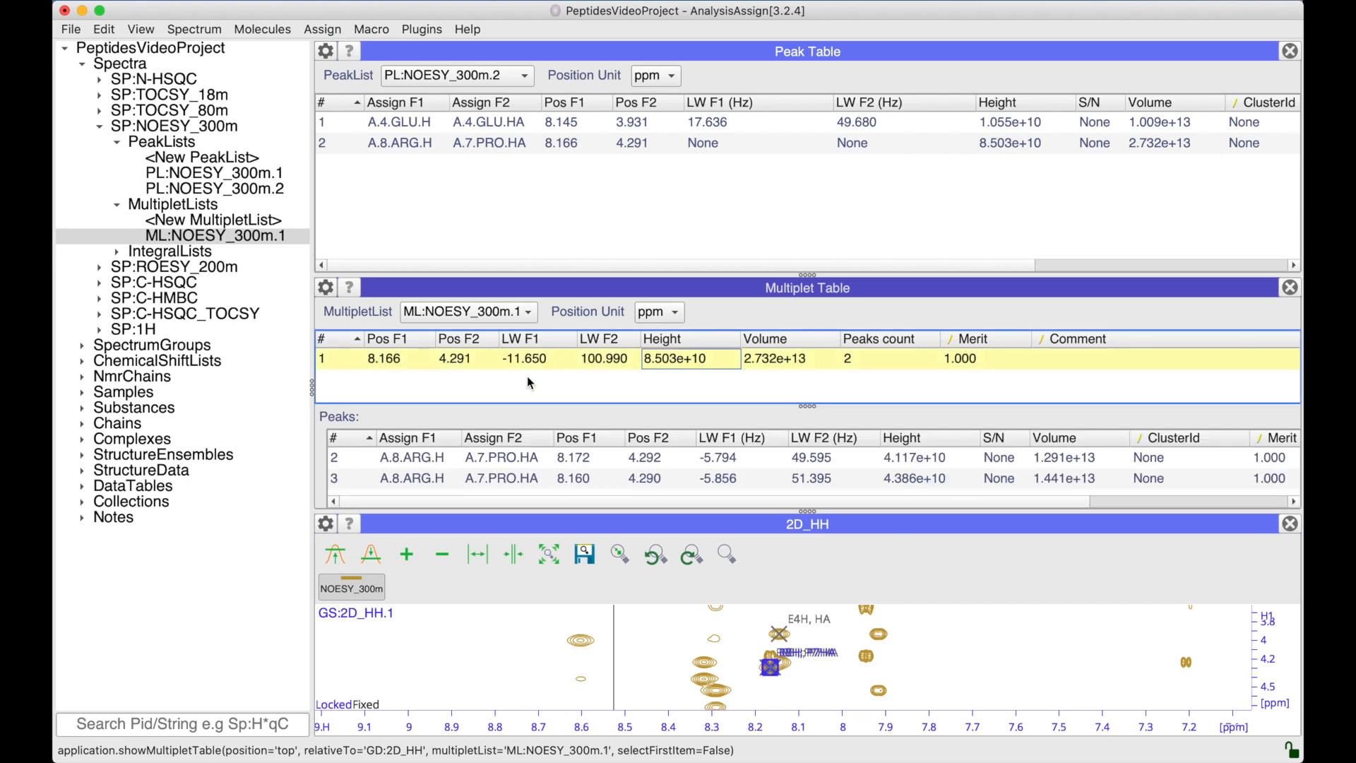